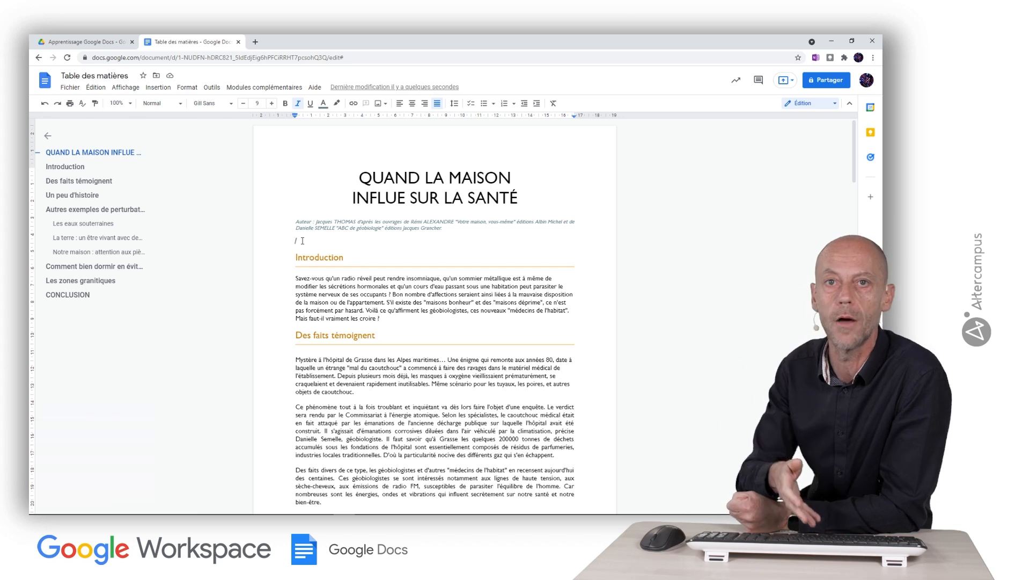
- Insert a table of contents with page numbers on the empty line between the author credit and the Introduction heading
{"action": "left_click", "coordinate": [302, 240]}
{"action": "left_click", "coordinate": [158, 87]}
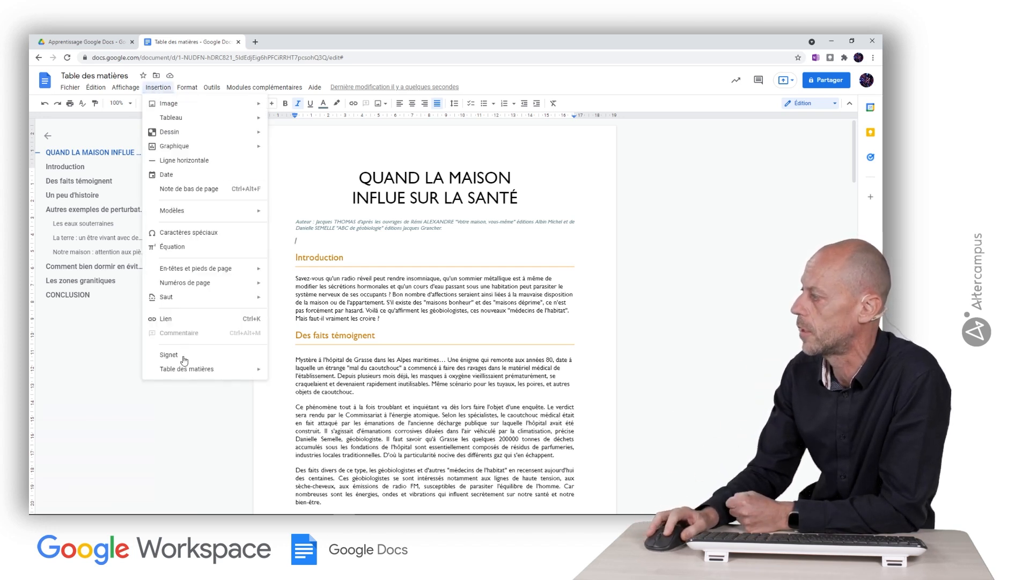
{"action": "mouse_move", "coordinate": [189, 374]}
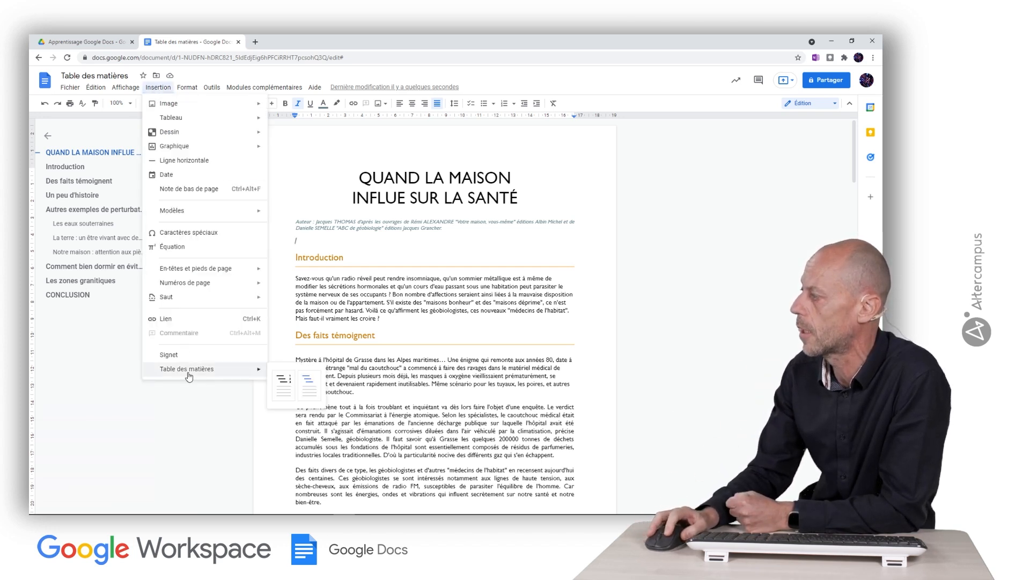
{"action": "left_click", "coordinate": [287, 382]}
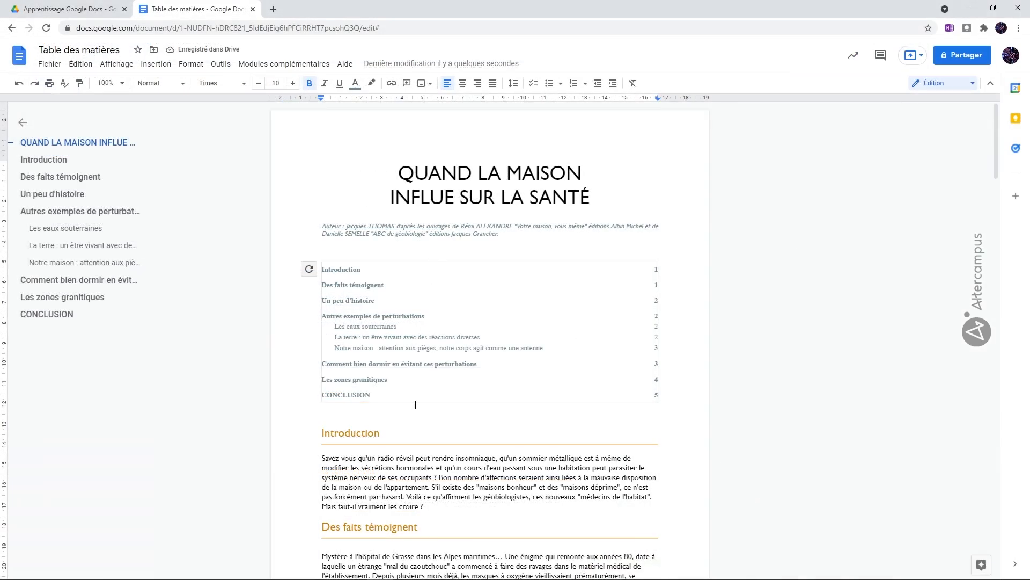
- Follow the table of contents link to the "Autres exemples de perturbations" section
{"action": "left_click", "coordinate": [347, 269]}
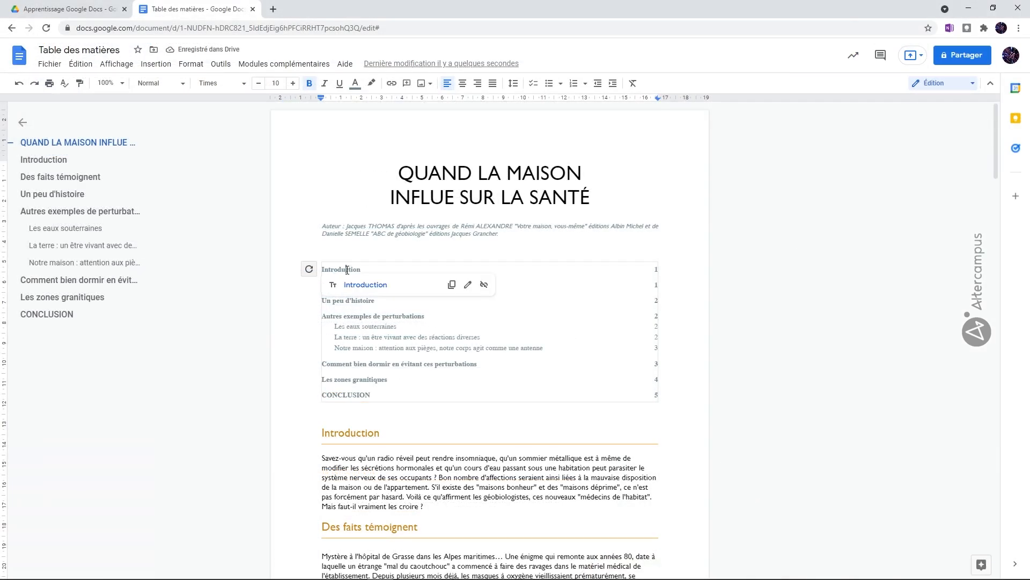
{"action": "left_click", "coordinate": [347, 302]}
{"action": "left_click", "coordinate": [345, 269]}
{"action": "left_click", "coordinate": [355, 316]}
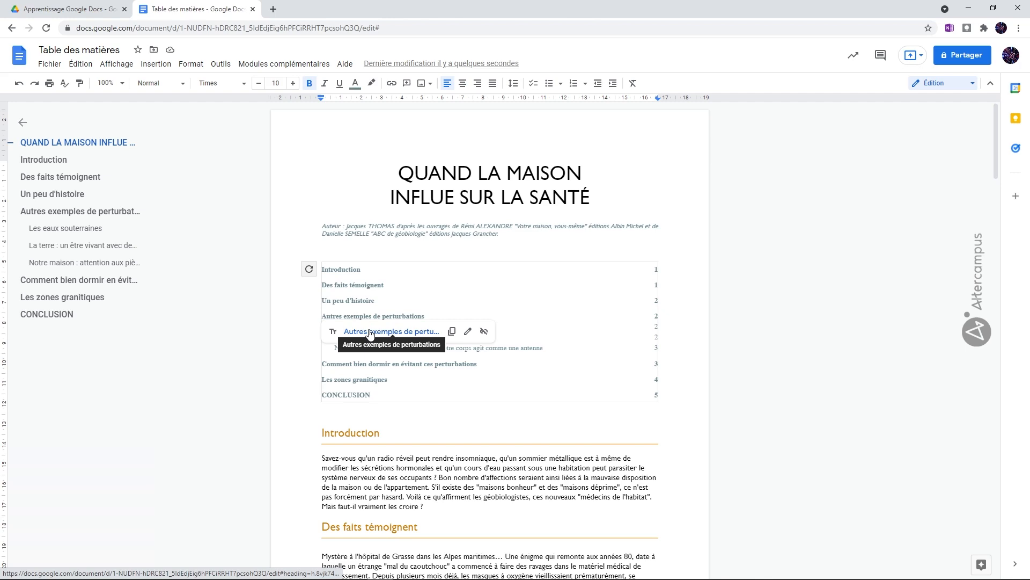
{"action": "left_click", "coordinate": [369, 333]}
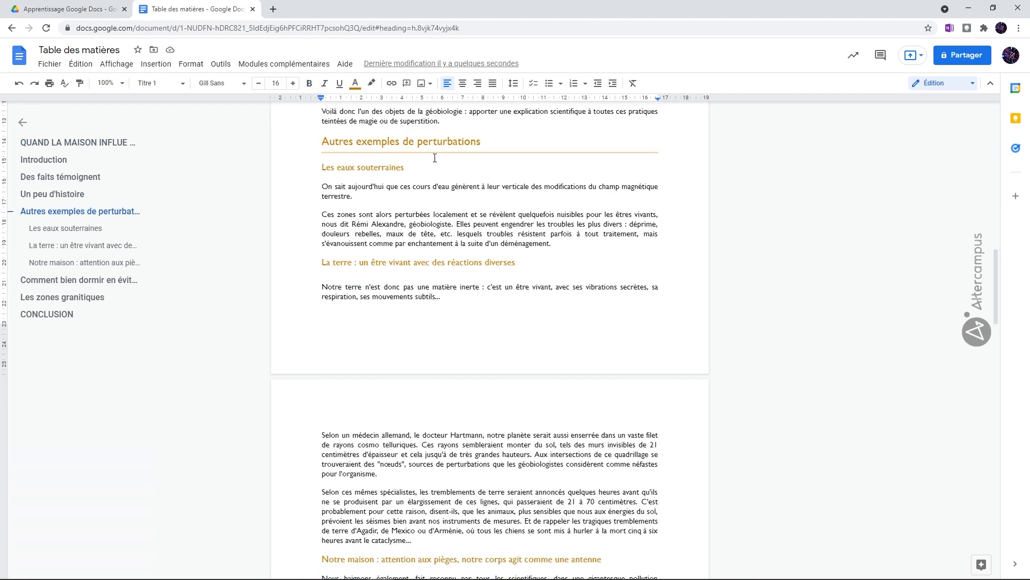
- Jump between sections using the document outline, including "Un peu d'histoire" and "Introduction", and toggle the outline closed and open
{"action": "scroll", "coordinate": [458, 321], "scroll_direction": "up", "scroll_amount": 12}
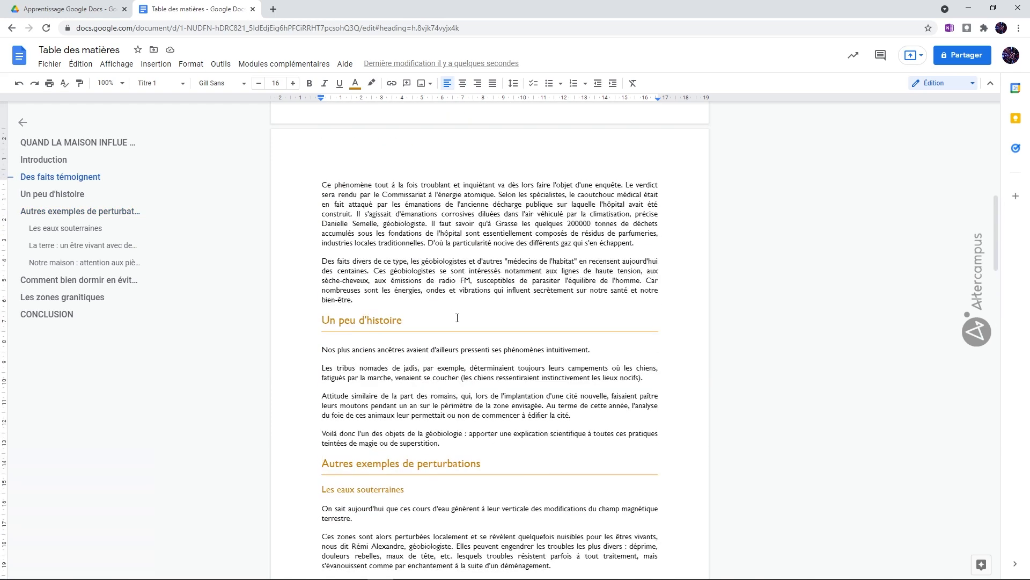
{"action": "scroll", "coordinate": [458, 320], "scroll_direction": "up", "scroll_amount": 4}
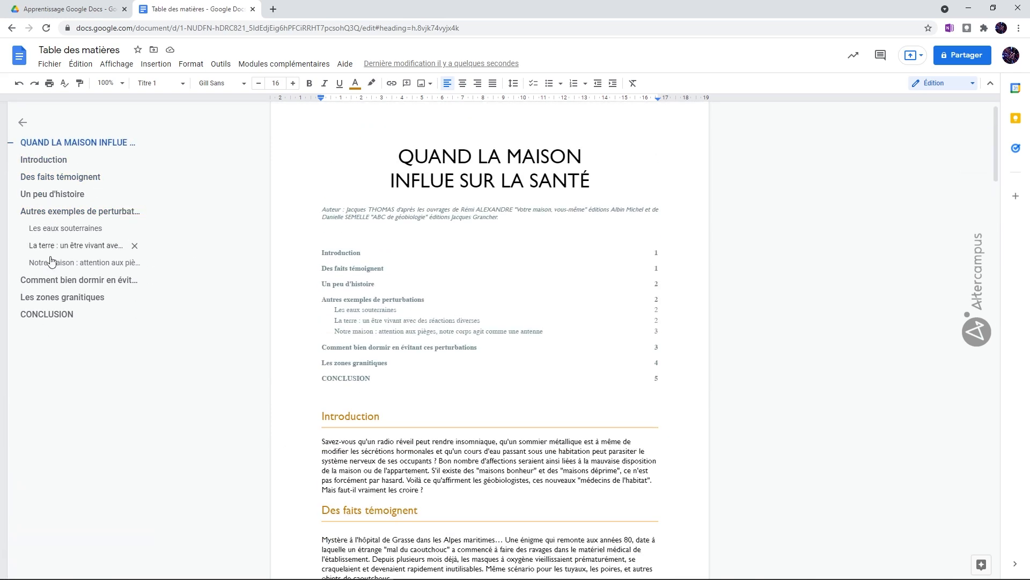
{"action": "left_click", "coordinate": [55, 280]}
{"action": "left_click", "coordinate": [52, 211]}
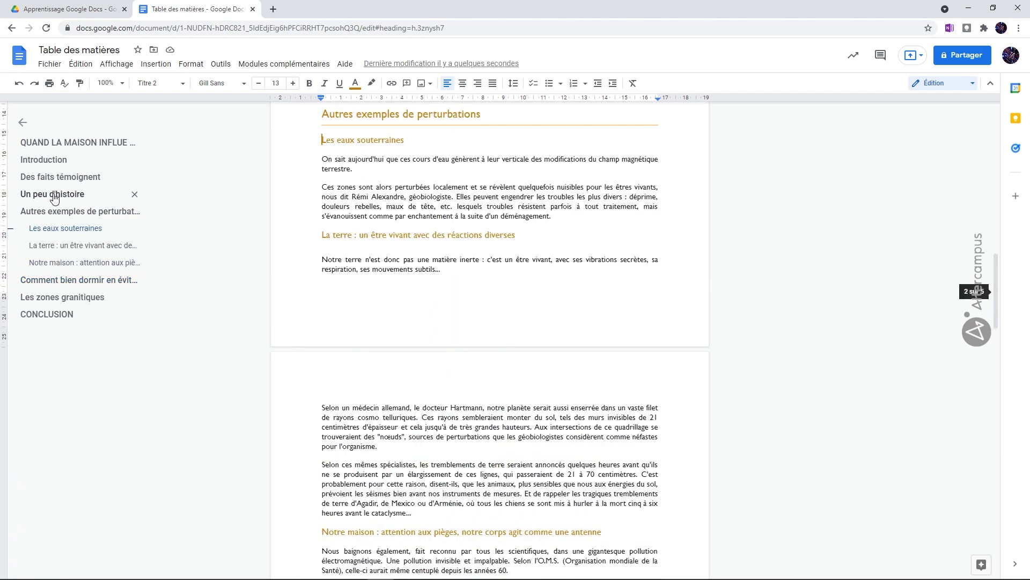
{"action": "left_click", "coordinate": [53, 193]}
{"action": "left_click", "coordinate": [54, 160]}
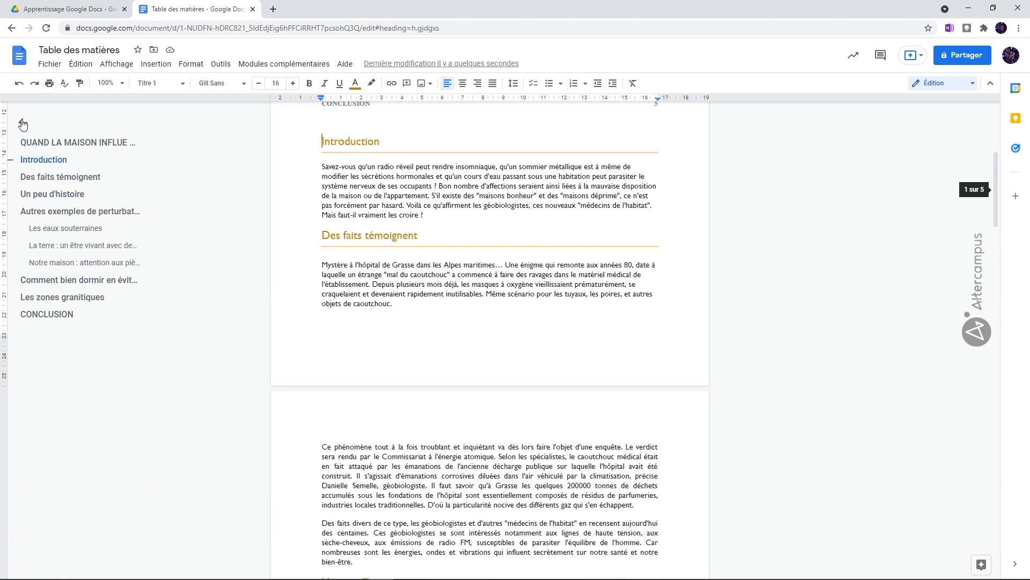
{"action": "left_click", "coordinate": [23, 123]}
{"action": "left_click", "coordinate": [23, 123]}
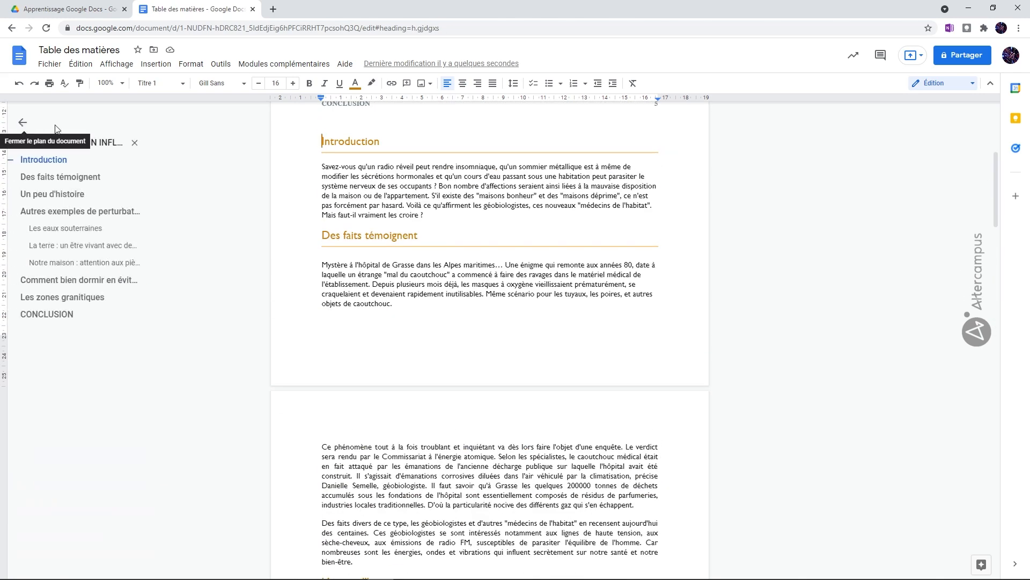
- Insert a page break before the "Autres exemples de perturbations" heading in the document body
{"action": "scroll", "coordinate": [437, 278], "scroll_direction": "up", "scroll_amount": 5}
{"action": "left_click", "coordinate": [327, 286]}
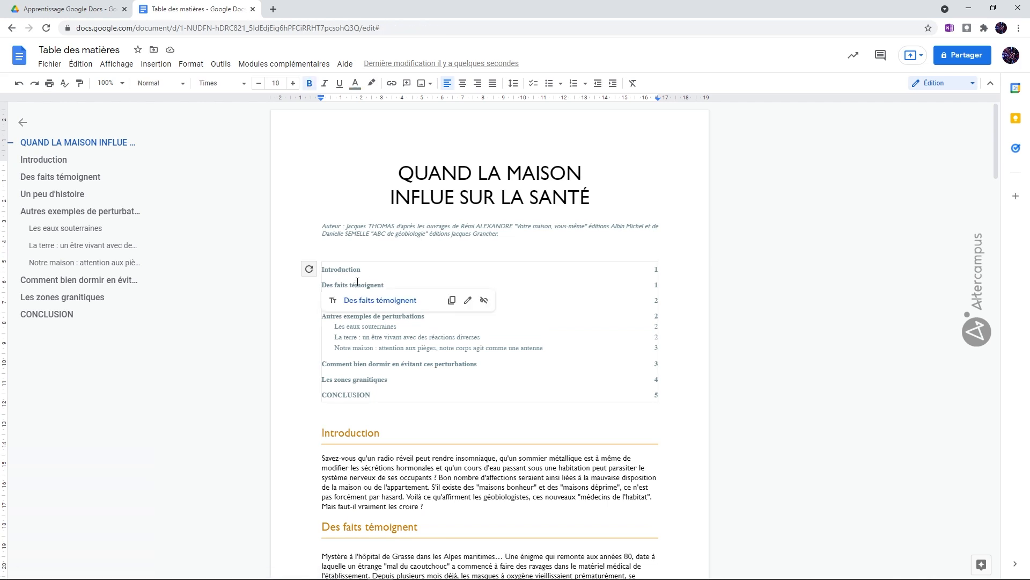
{"action": "scroll", "coordinate": [556, 478], "scroll_direction": "down", "scroll_amount": 14}
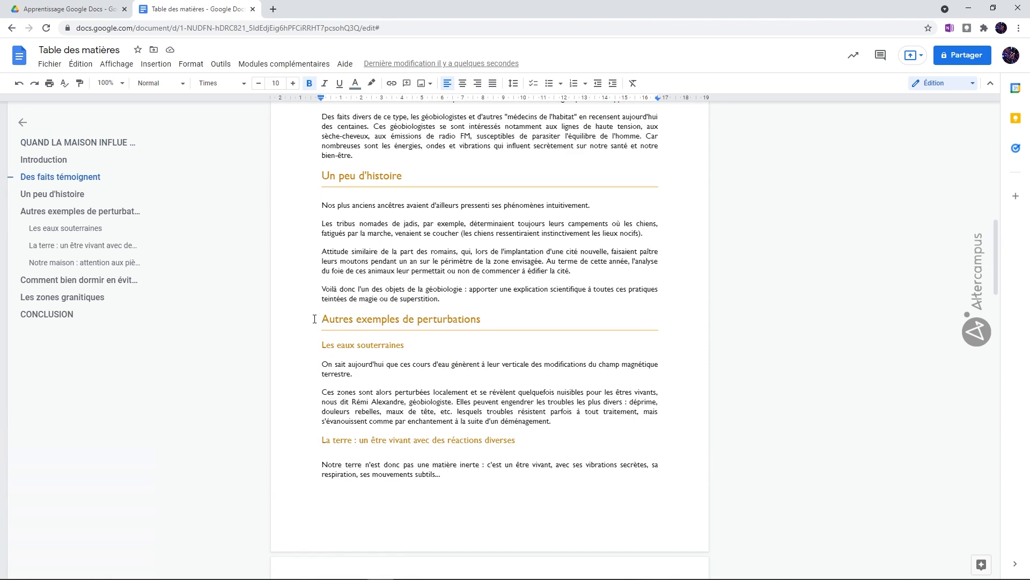
{"action": "left_click", "coordinate": [324, 318]}
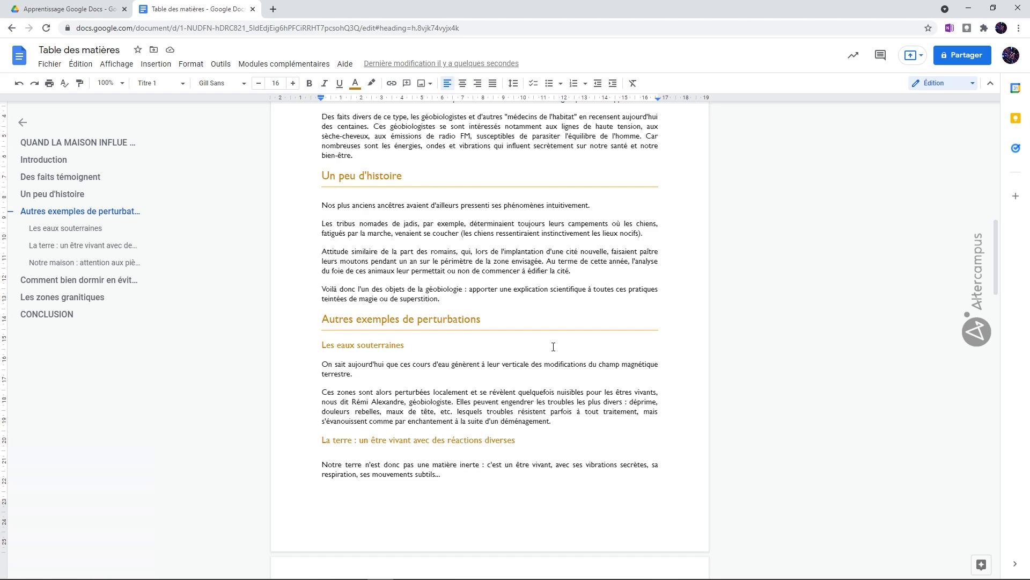
{"action": "key", "text": "ctrl+Return"}
- Update the table of contents so its page numbers reflect the new page break
{"action": "scroll", "coordinate": [553, 343], "scroll_direction": "up", "scroll_amount": 15}
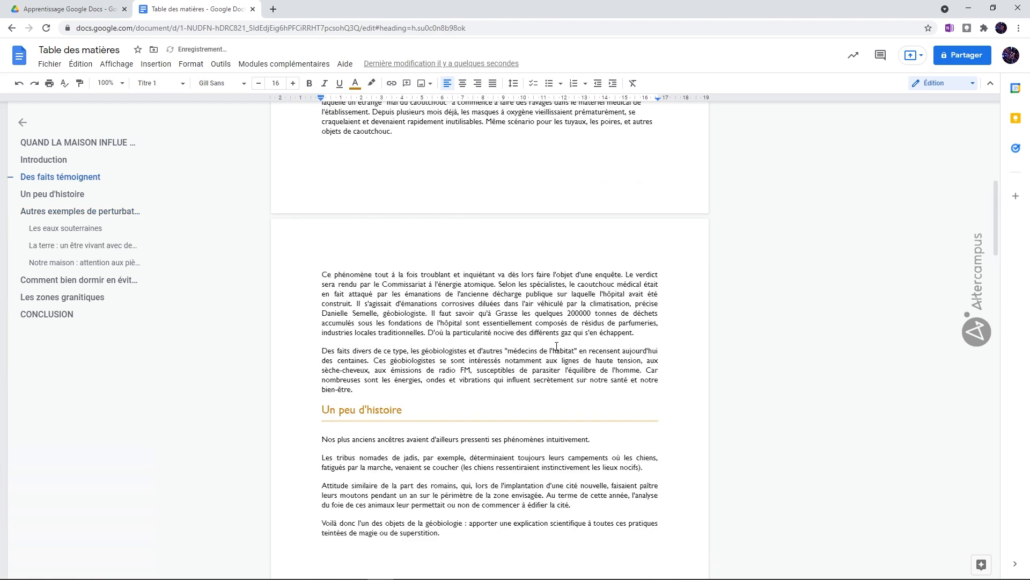
{"action": "left_click", "coordinate": [436, 283]}
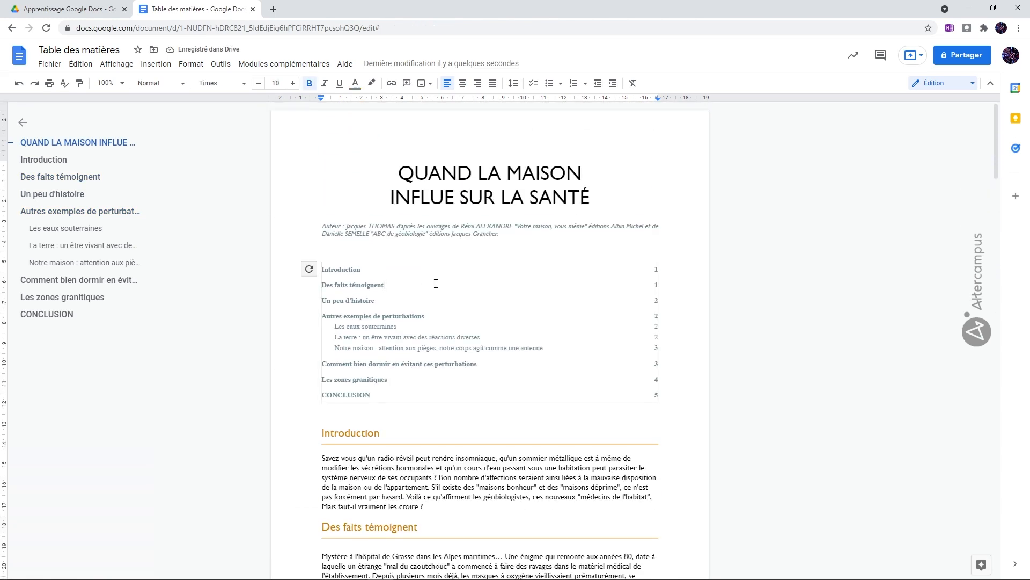
{"action": "left_click", "coordinate": [309, 269]}
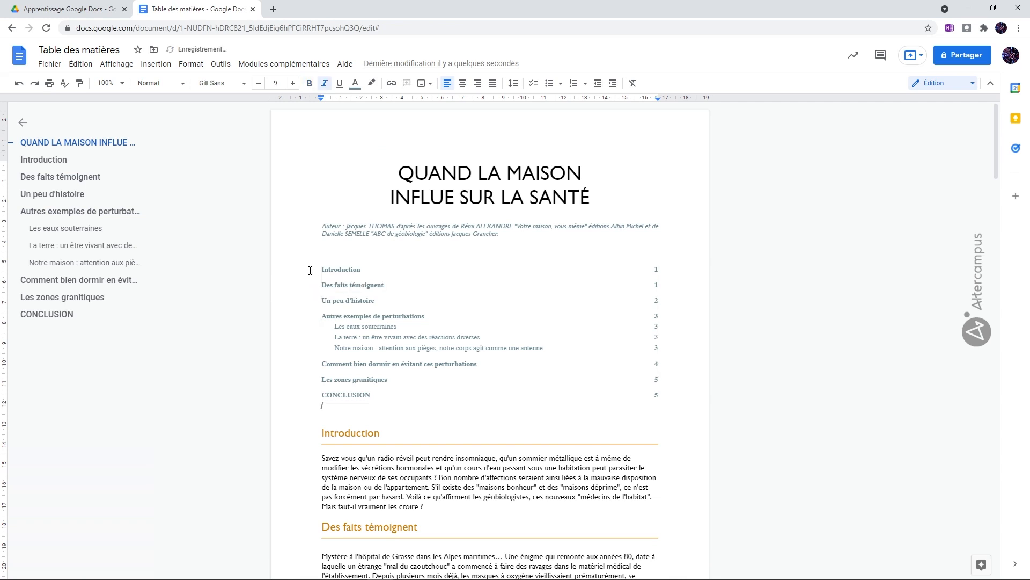
{"action": "left_click", "coordinate": [656, 402]}
- Add the line "Un nouveau paragraphe" before the "Comment bien dormir en évitant ces perturbations" heading
{"action": "scroll", "coordinate": [384, 332], "scroll_direction": "down", "scroll_amount": 12}
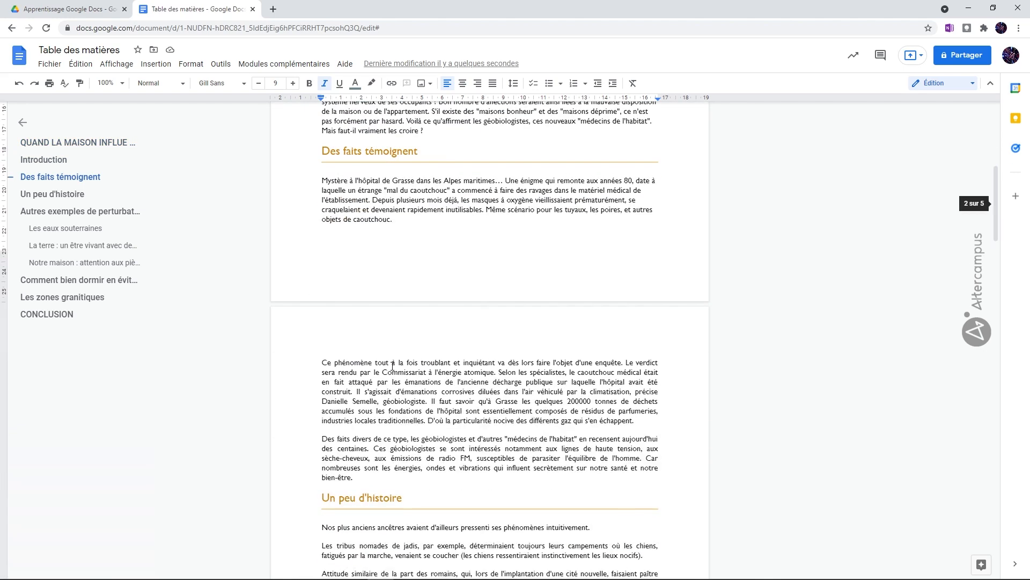
{"action": "scroll", "coordinate": [383, 324], "scroll_direction": "down", "scroll_amount": 8}
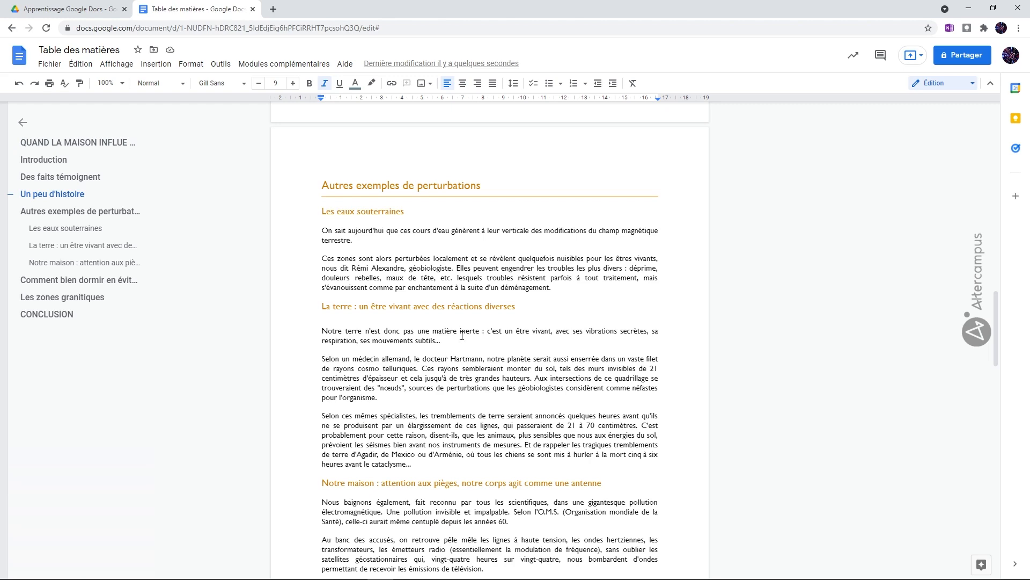
{"action": "scroll", "coordinate": [462, 336], "scroll_direction": "down", "scroll_amount": 4}
{"action": "scroll", "coordinate": [461, 335], "scroll_direction": "down", "scroll_amount": 4}
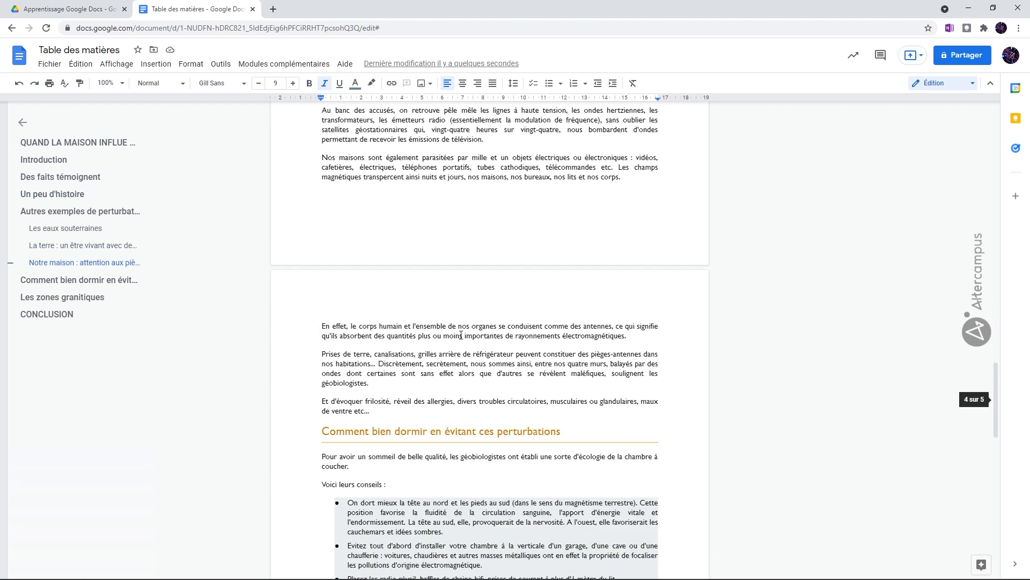
{"action": "left_click", "coordinate": [539, 407]}
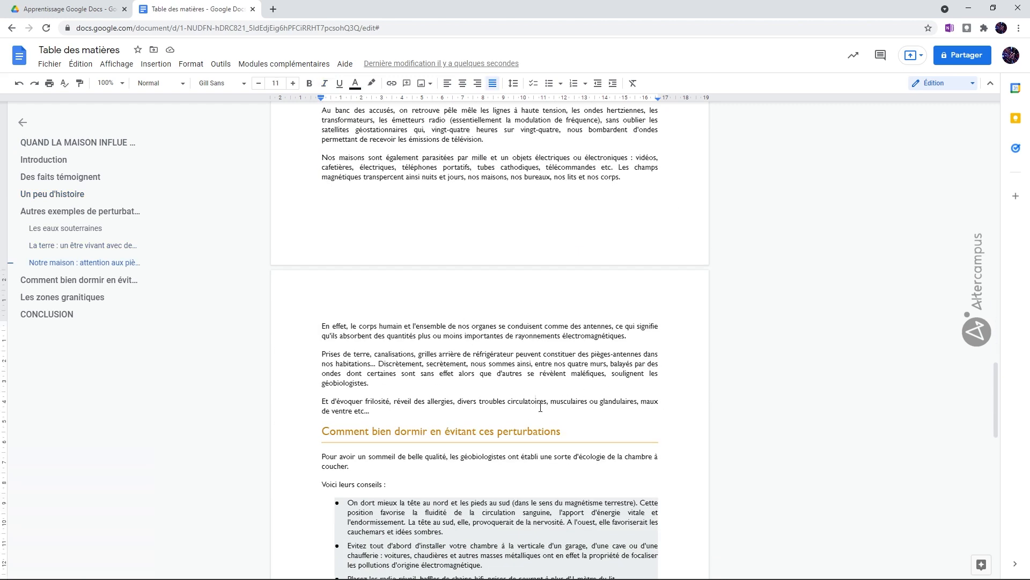
{"action": "key", "text": "Return"}
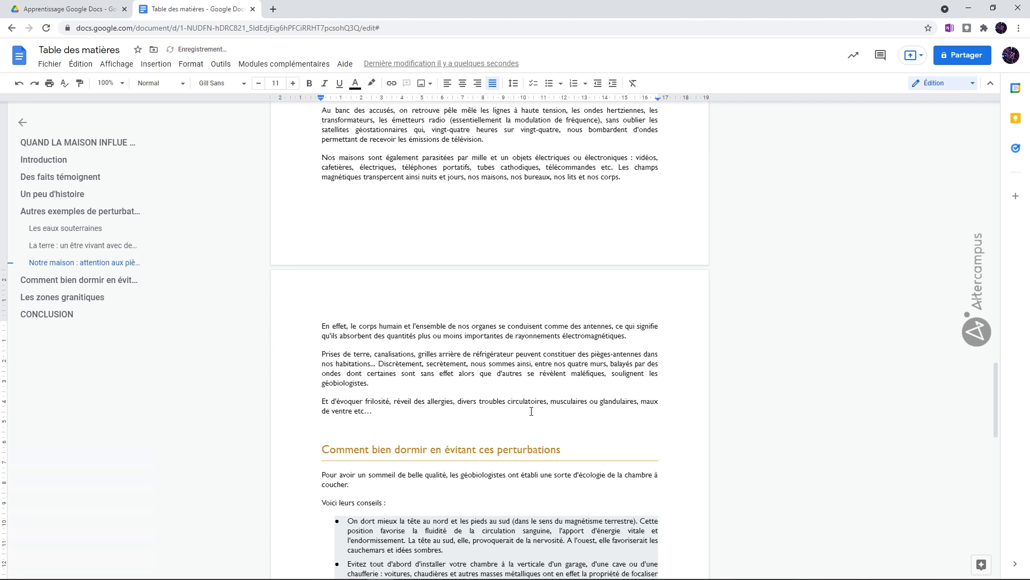
{"action": "type", "text": "Un nouveau paragraphe"}
{"action": "key", "text": "Return"}
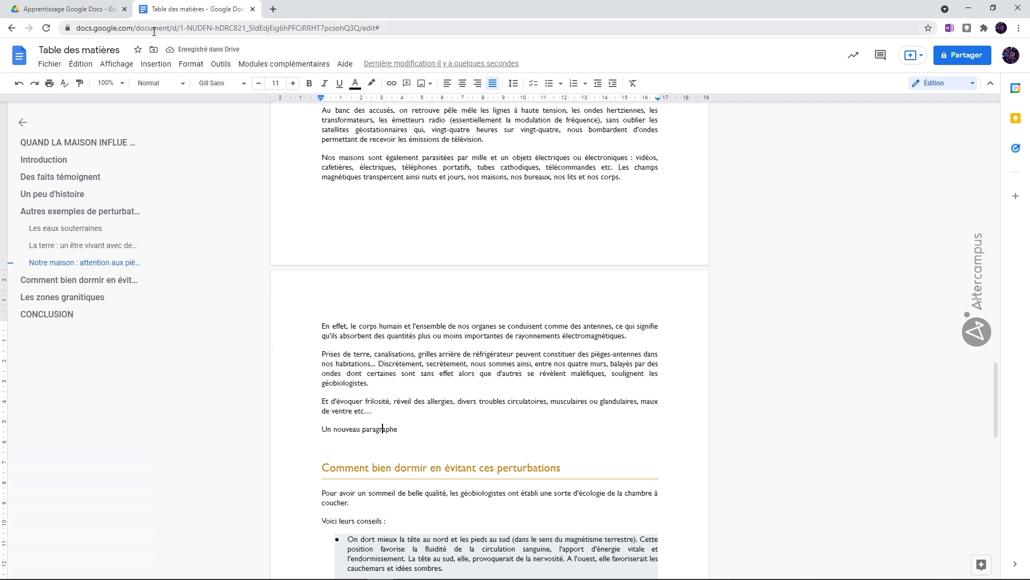
- Apply the Titre 1 style to the "Un nouveau paragraphe" line
{"action": "left_click", "coordinate": [191, 64]}
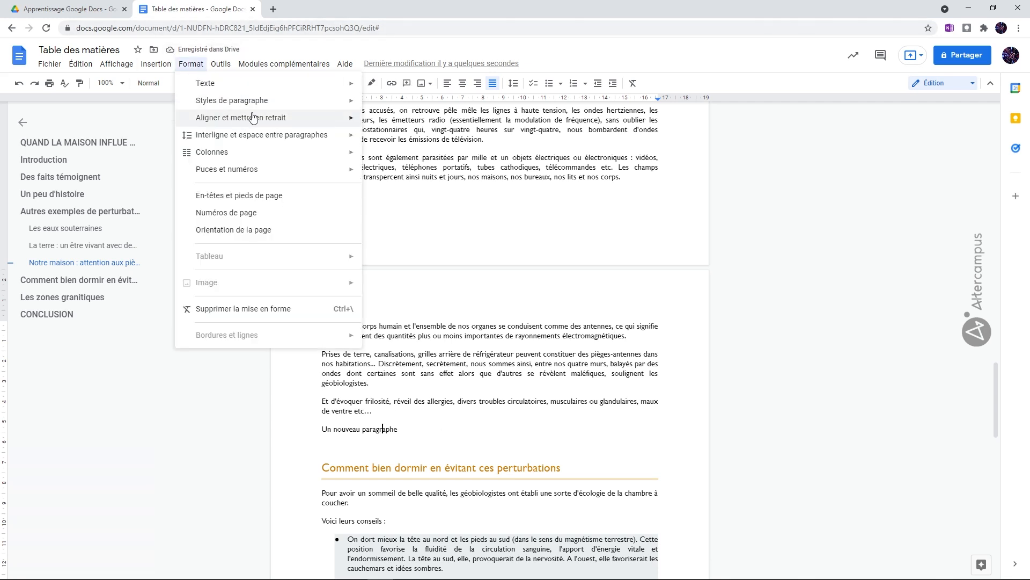
{"action": "mouse_move", "coordinate": [273, 108]}
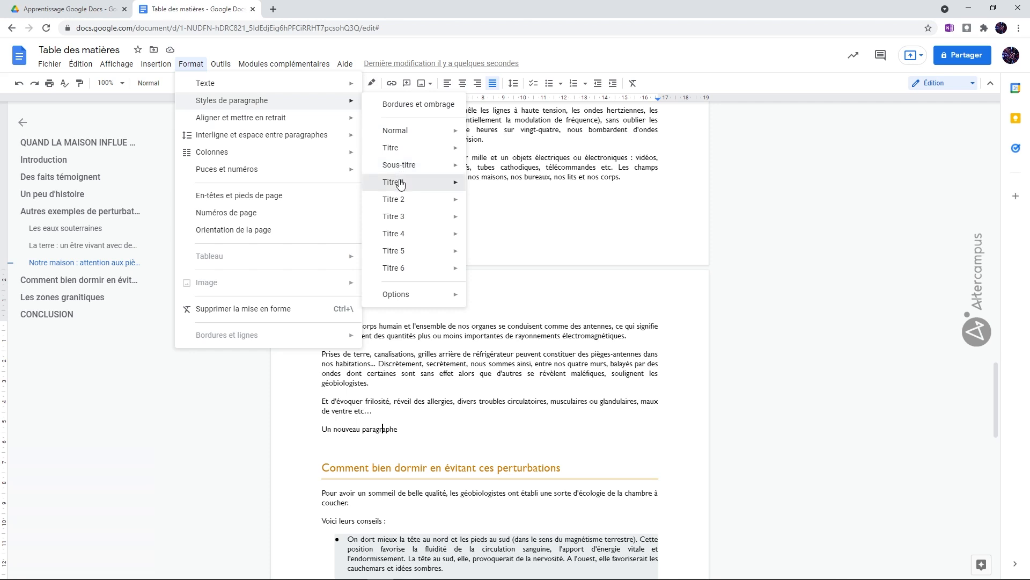
{"action": "mouse_move", "coordinate": [410, 181]}
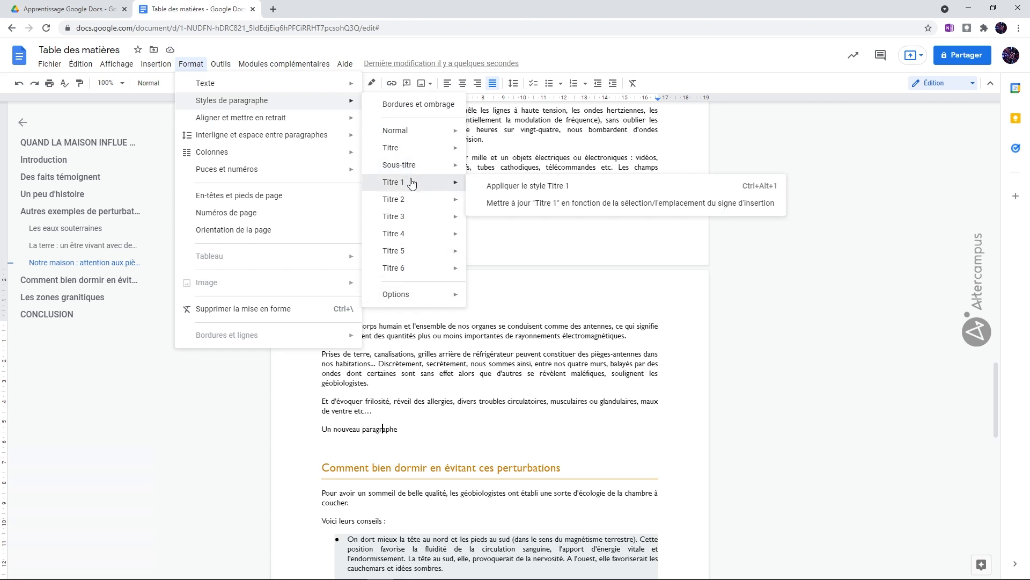
{"action": "left_click", "coordinate": [527, 185]}
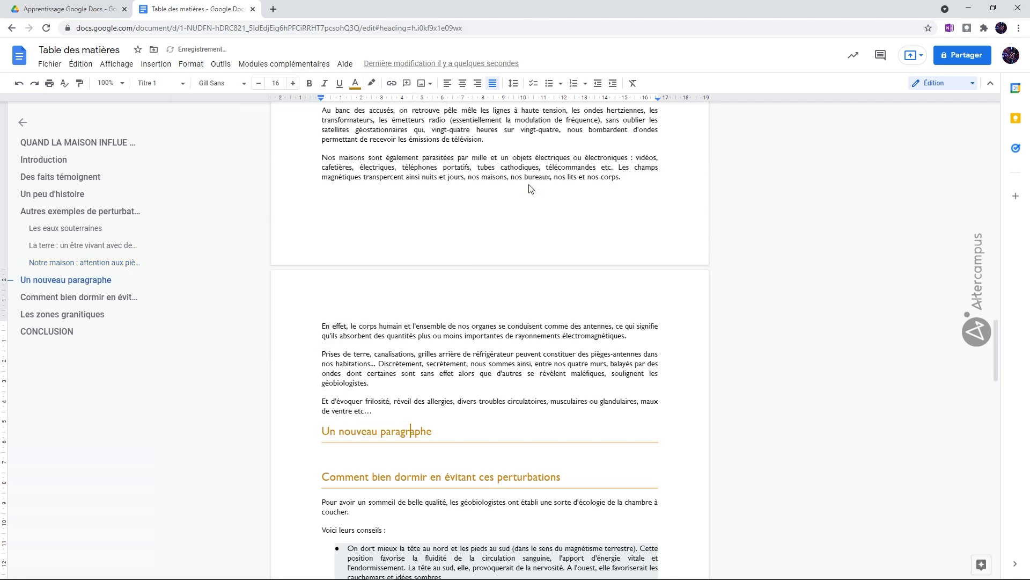
- Add the line "un sous paragraphe" below "Un nouveau paragraphe" and give it the Titre 2 style
{"action": "left_click", "coordinate": [355, 455]}
{"action": "type", "text": "un "}
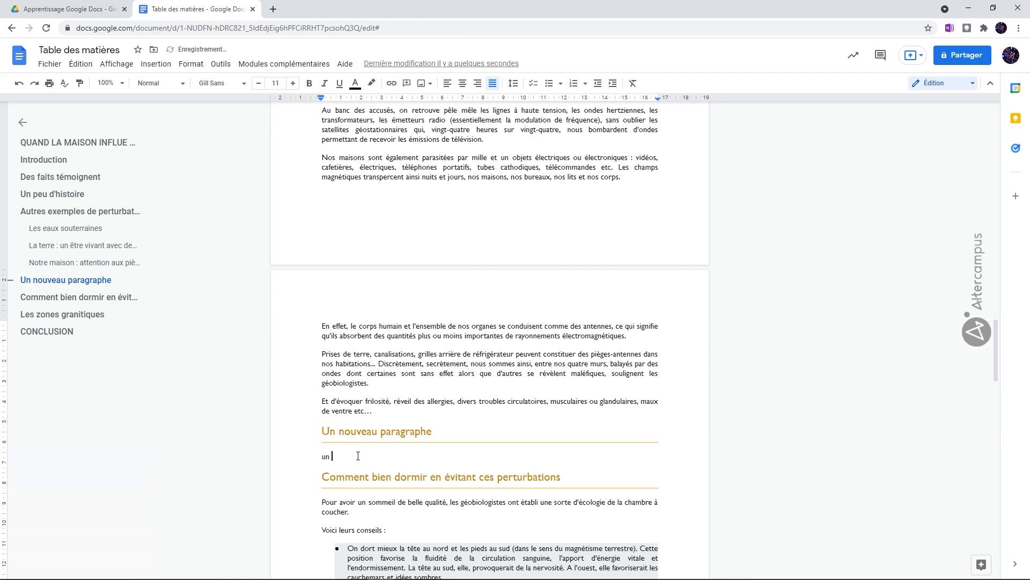
{"action": "type", "text": "sous paragraphe"}
{"action": "key", "text": "Return"}
{"action": "left_click", "coordinate": [359, 456]}
{"action": "left_click", "coordinate": [183, 84]}
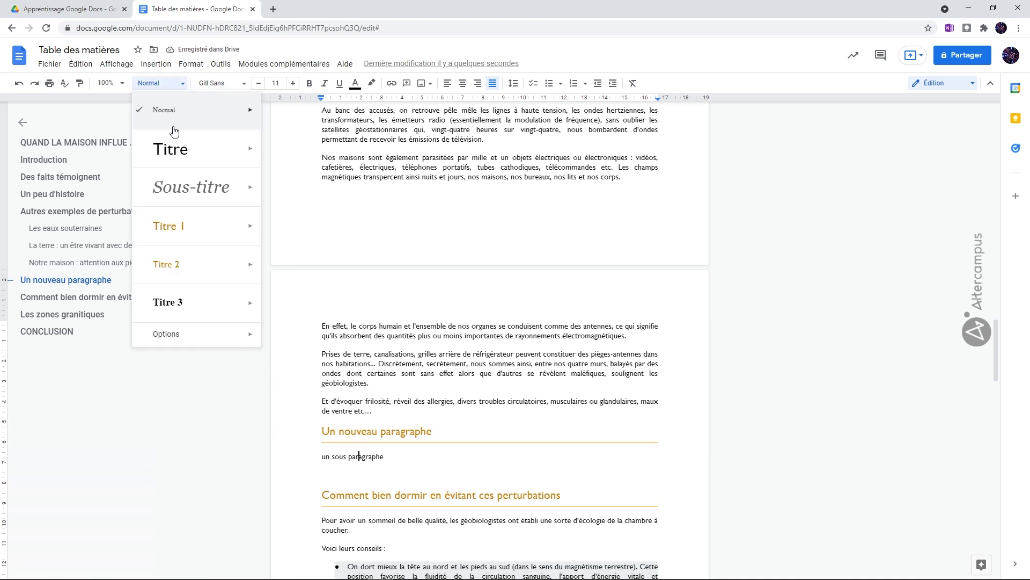
{"action": "left_click", "coordinate": [177, 265]}
- Add a line of random filler text in Normal style under the "un sous paragraphe" heading
{"action": "left_click", "coordinate": [385, 467]}
{"action": "left_click", "coordinate": [398, 466]}
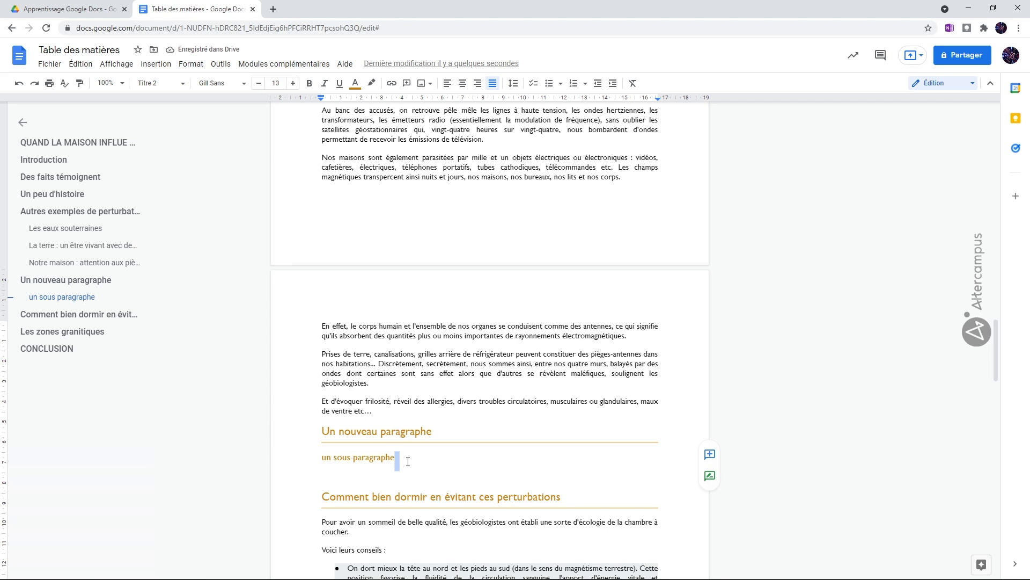
{"action": "key", "text": "Return"}
{"action": "type", "text": "dsflqslksdlkf lkjqslkfd"}
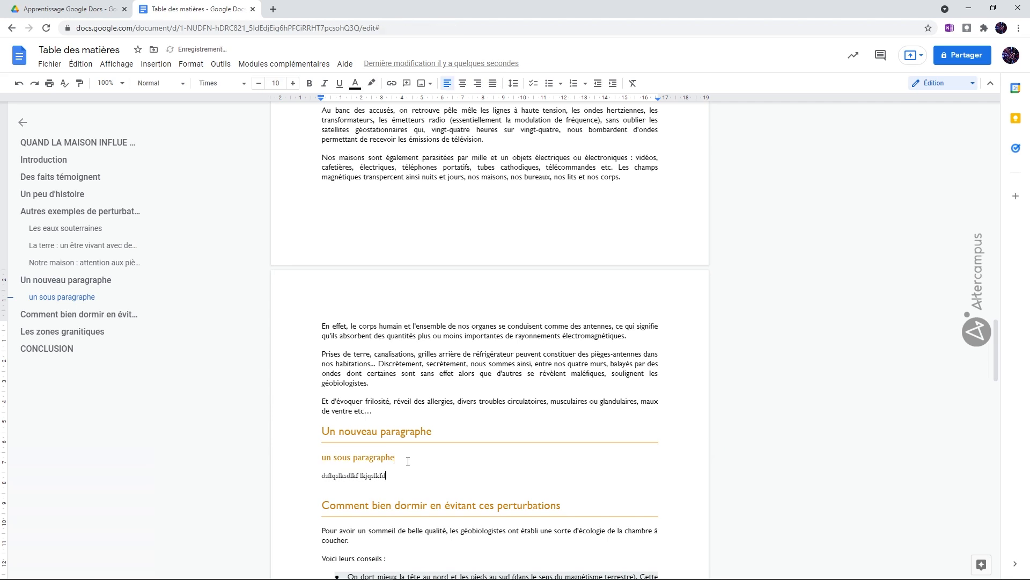
{"action": "type", "text": "lkqsdflklsqdf ljqslkjflkj qsd  qkdfqskqsdsldslkdf qsjddq"}
{"action": "key", "text": "Return"}
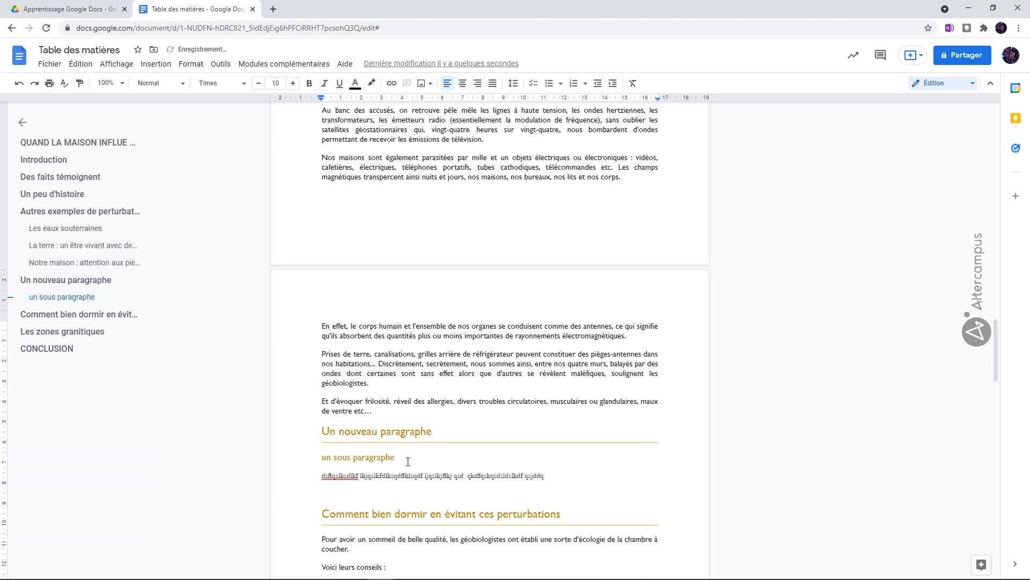
- Add the line "sqdfqsdfs" below the filler text and give it the Titre 2 style
{"action": "type", "text": "sqdfqsdfs"}
{"action": "left_click", "coordinate": [181, 84]}
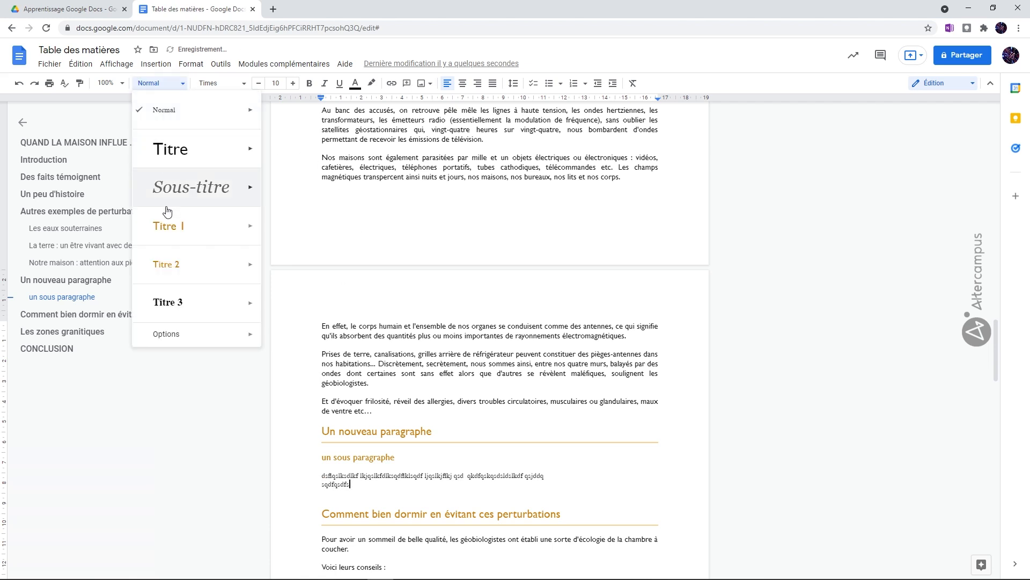
{"action": "left_click", "coordinate": [177, 265]}
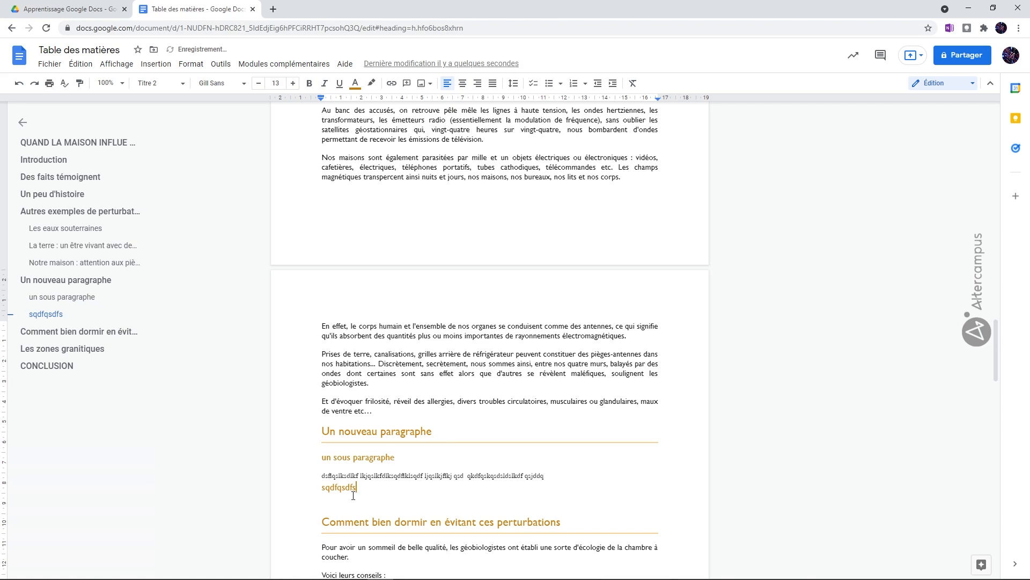
- Update the table of contents on the first page so it includes the newly added headings
{"action": "scroll", "coordinate": [366, 468], "scroll_direction": "up", "scroll_amount": 20}
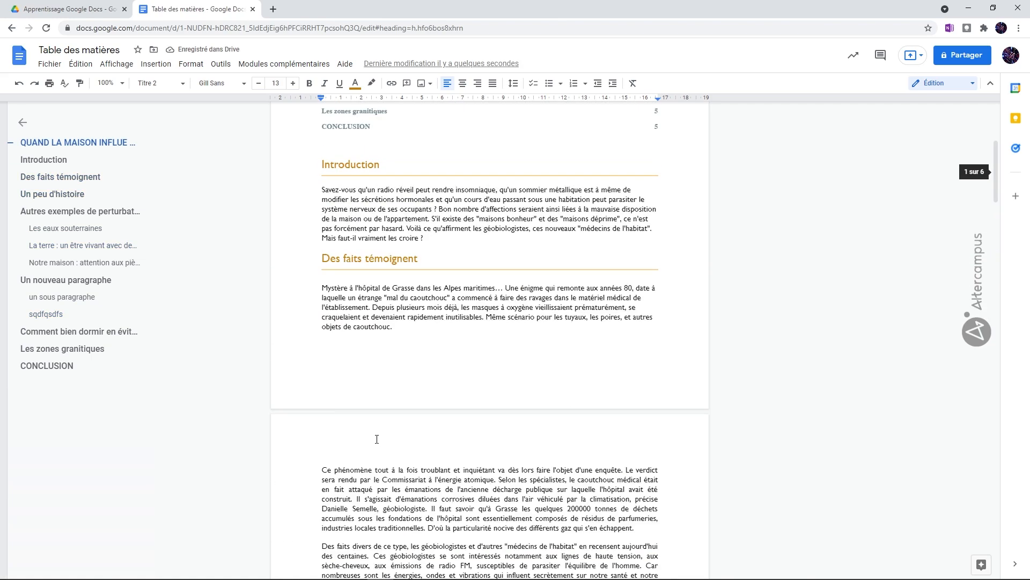
{"action": "left_click", "coordinate": [350, 285]}
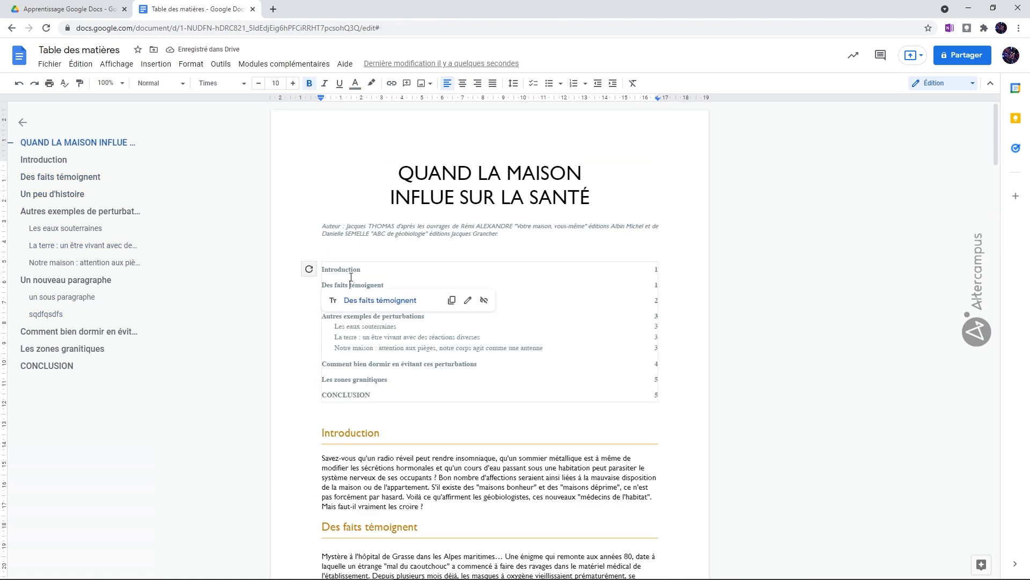
{"action": "left_click", "coordinate": [309, 269]}
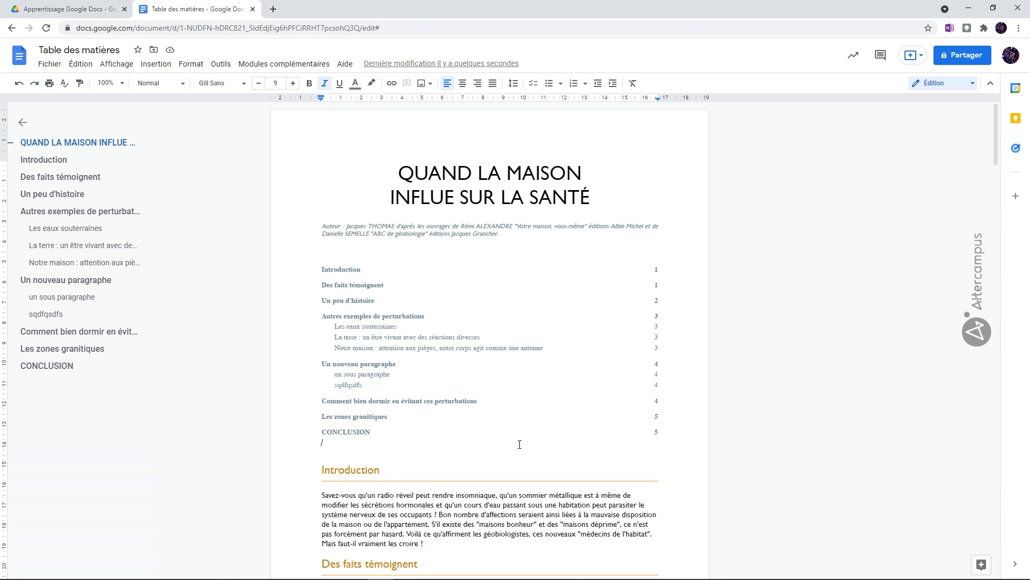
- Delete the block from the "Un nouveau paragraphe" heading through the "sqdfqsdfs" line, above "Comment bien dormir en évitant ces perturbations"
{"action": "scroll", "coordinate": [519, 446], "scroll_direction": "down", "scroll_amount": 20}
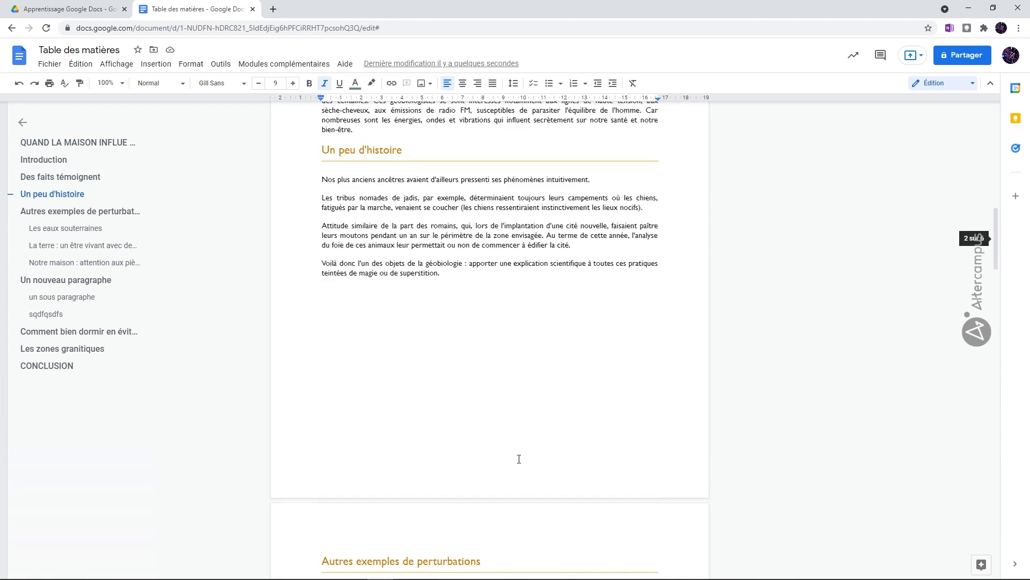
{"action": "scroll", "coordinate": [518, 460], "scroll_direction": "down", "scroll_amount": 20}
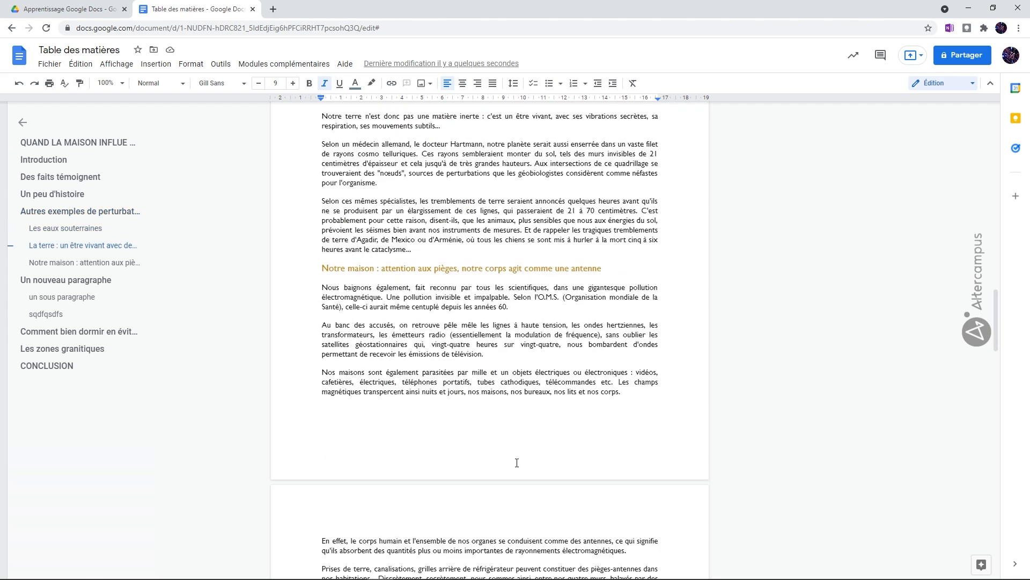
{"action": "scroll", "coordinate": [517, 463], "scroll_direction": "down", "scroll_amount": 5}
{"action": "left_click", "coordinate": [373, 328]}
{"action": "left_click_drag", "start_coordinate": [373, 328], "coordinate": [304, 281]}
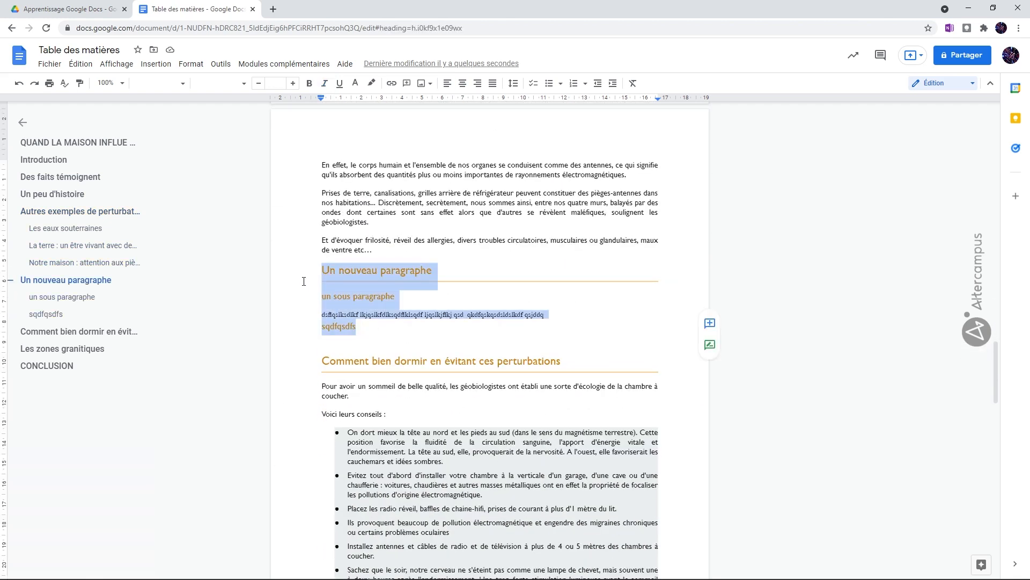
{"action": "key", "text": "BackSpace"}
- Refresh the table of contents under the document title to drop the entries of the deleted headings
{"action": "scroll", "coordinate": [295, 300], "scroll_direction": "up", "scroll_amount": 8}
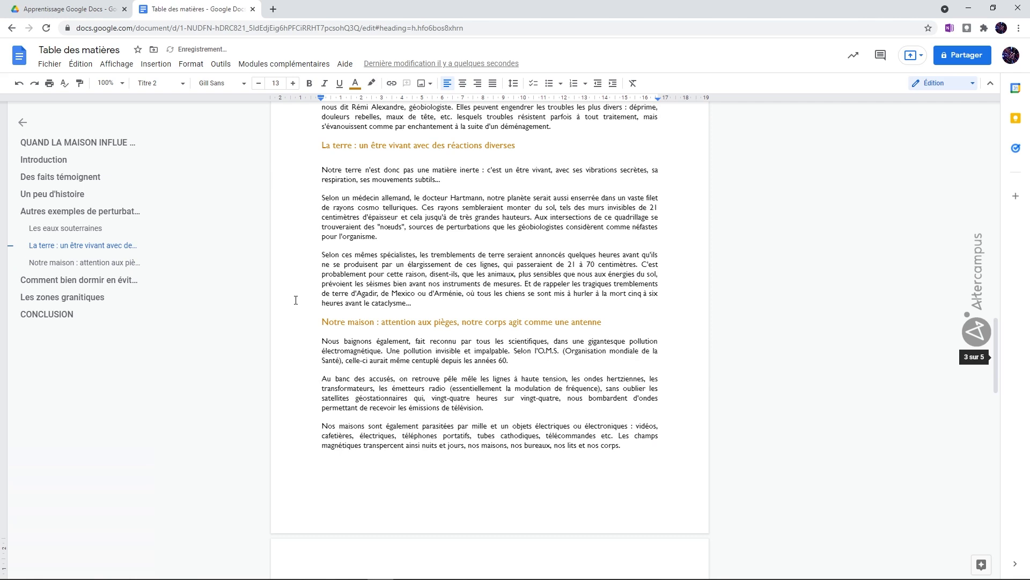
{"action": "key", "text": "ctrl+Home"}
{"action": "left_click", "coordinate": [328, 274]}
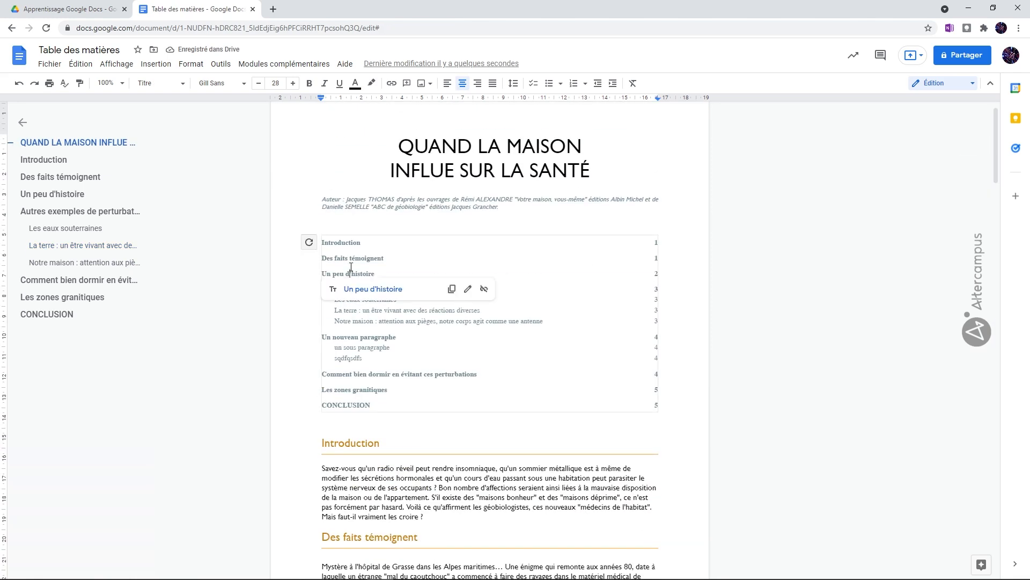
{"action": "left_click", "coordinate": [314, 244]}
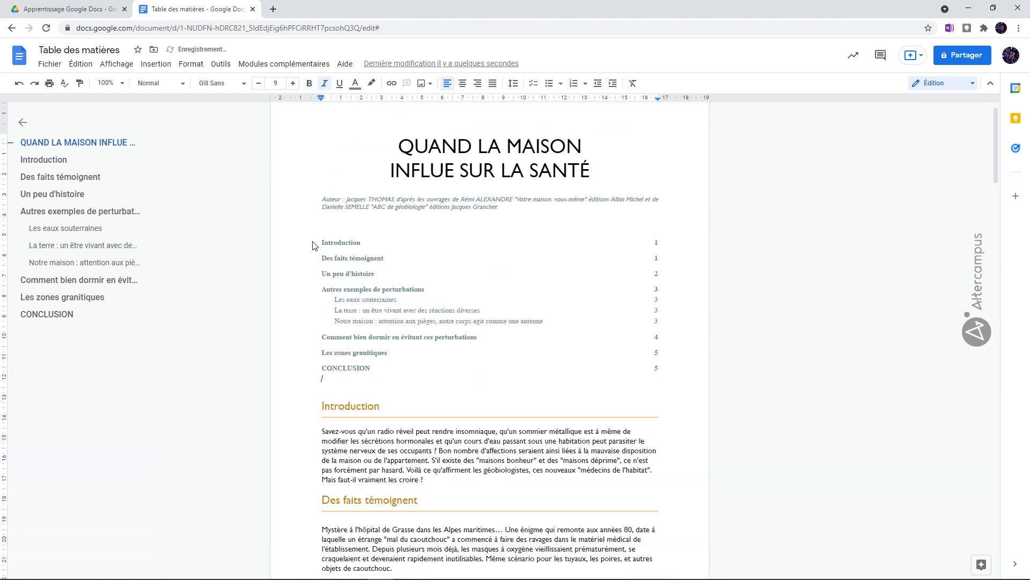